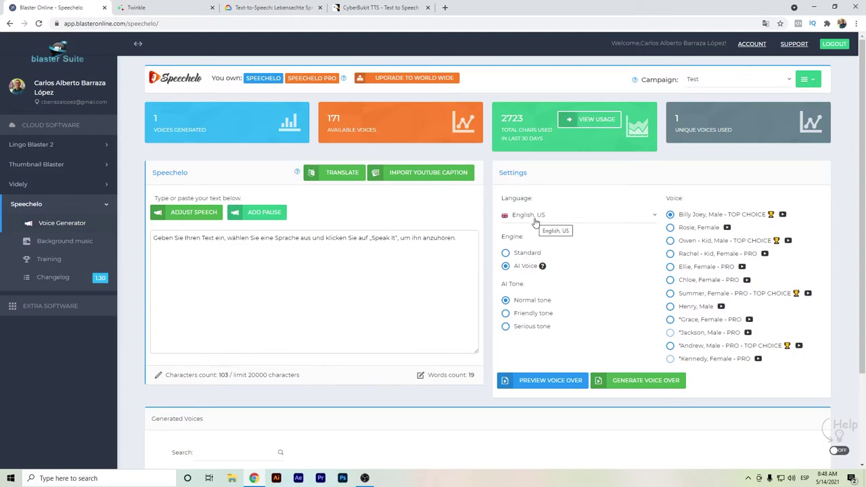
Set the language to German with the AI Voice engine and preview the voice-over of the entered text.
click(536, 222)
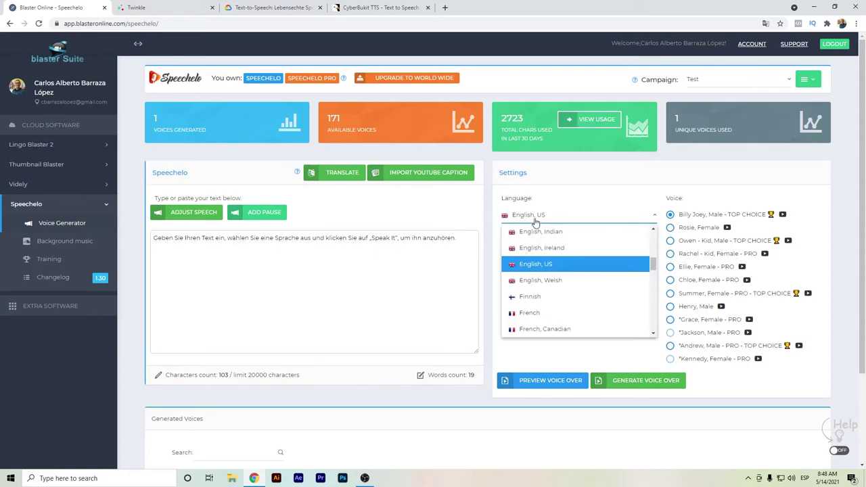
scroll(543, 254, down, 1)
scroll(543, 253, down, 1)
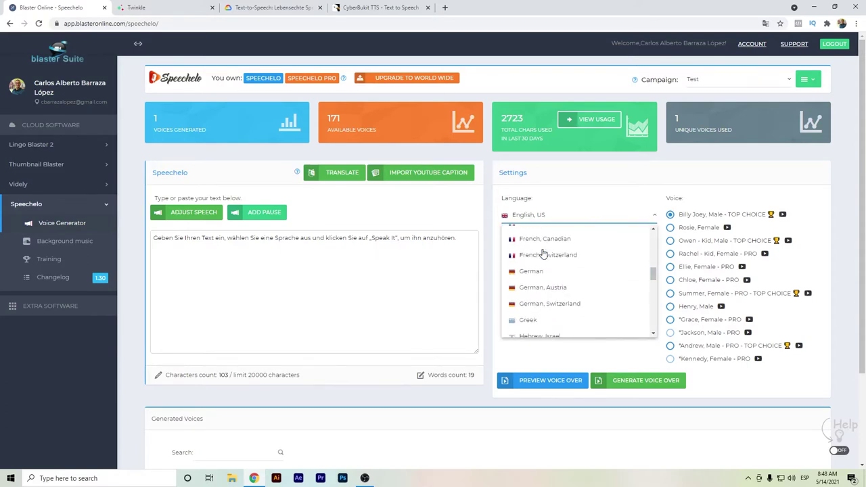
click(554, 273)
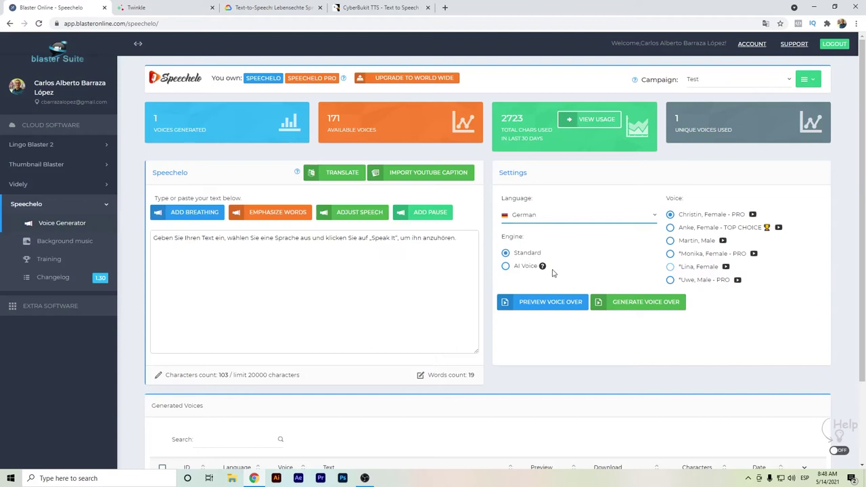
click(530, 267)
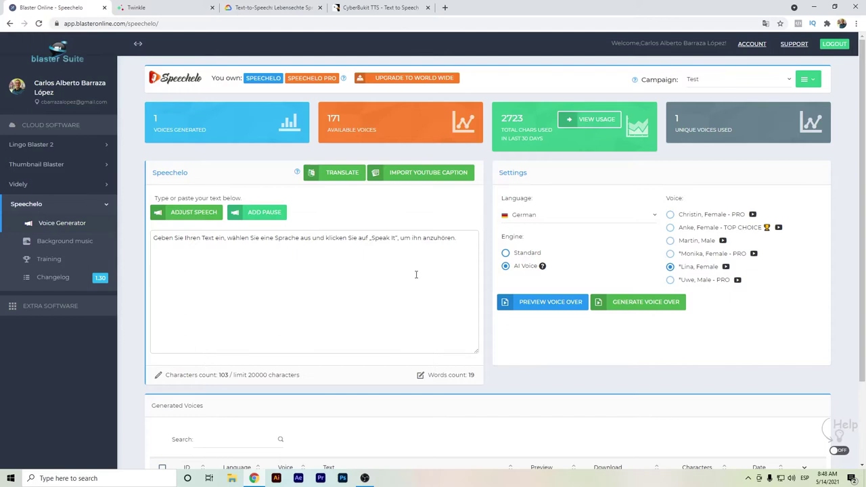
click(534, 298)
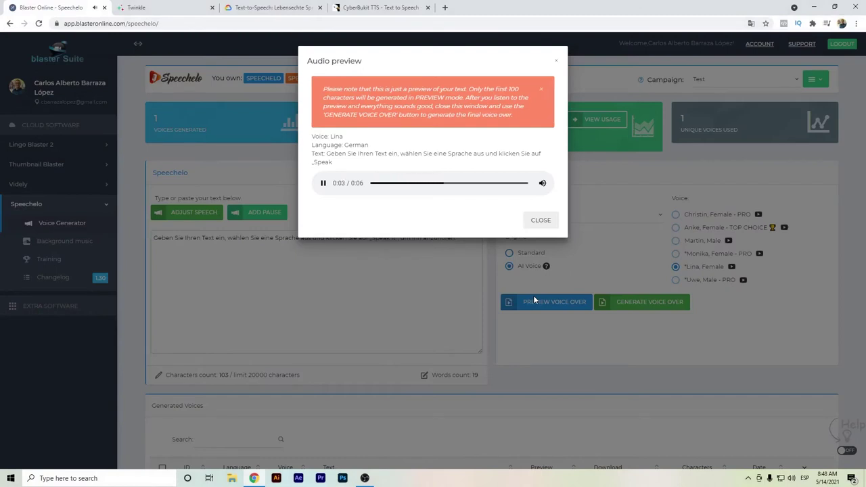
click(541, 221)
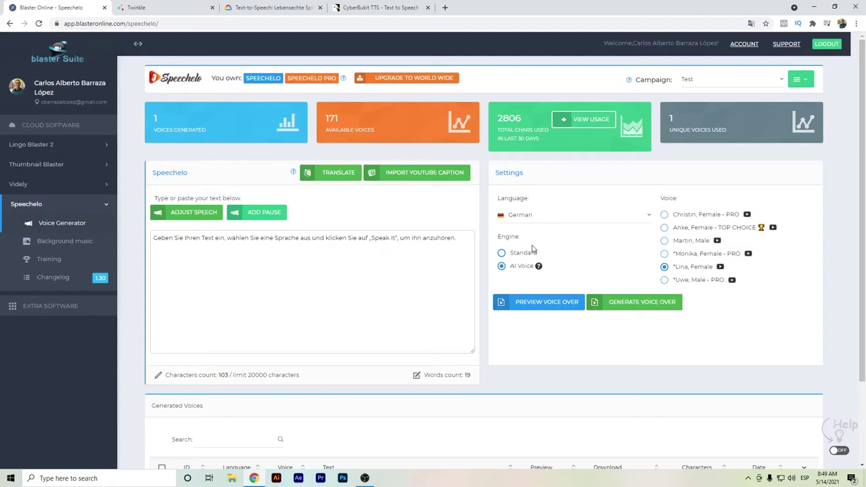
Preview the same German text with the Standard engine for comparison and switch back to AI Voice.
click(526, 254)
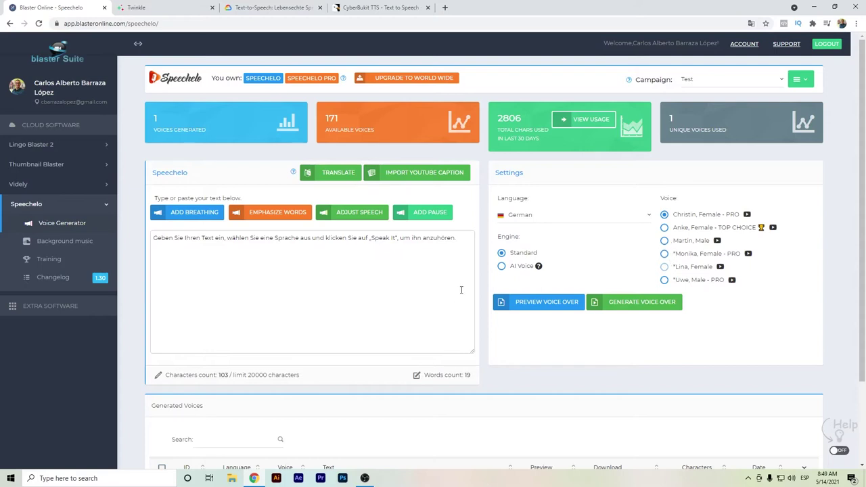
click(533, 302)
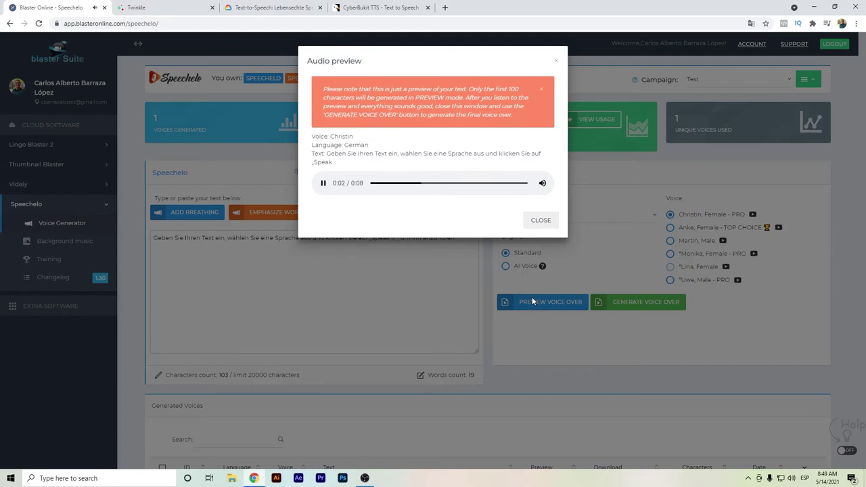
click(529, 229)
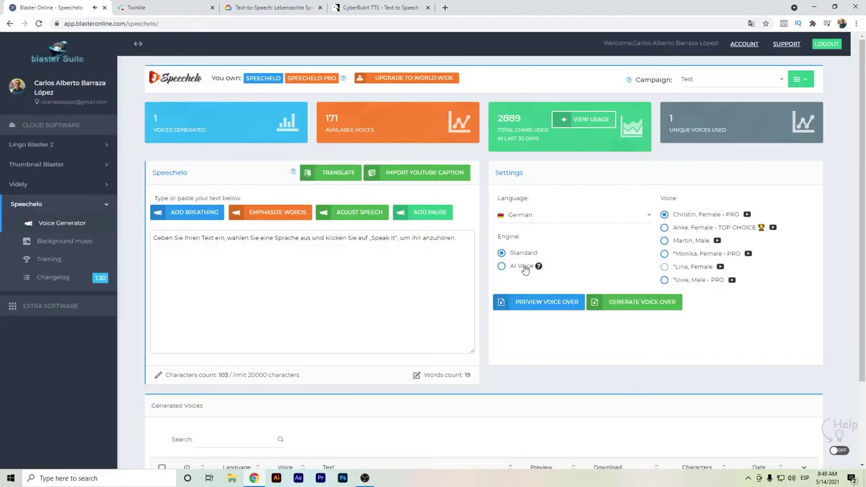
click(525, 268)
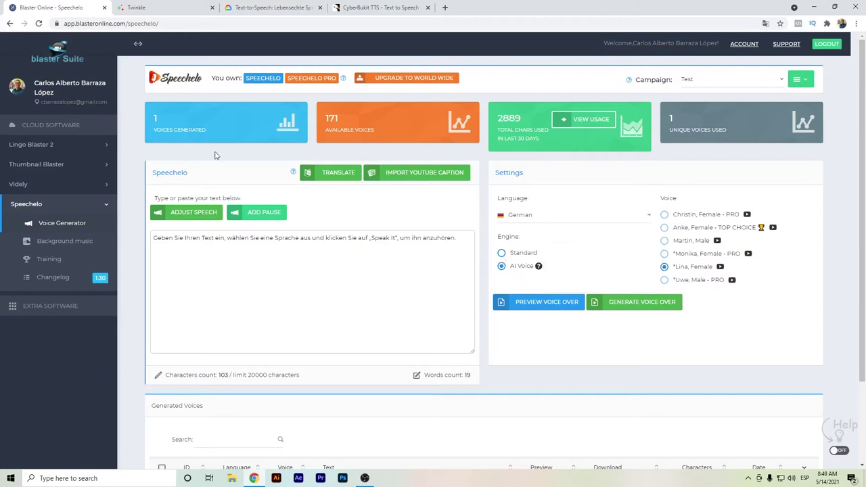
Switch to Twinkle, look at the sound effects library and open its text-to-speech tool.
click(159, 6)
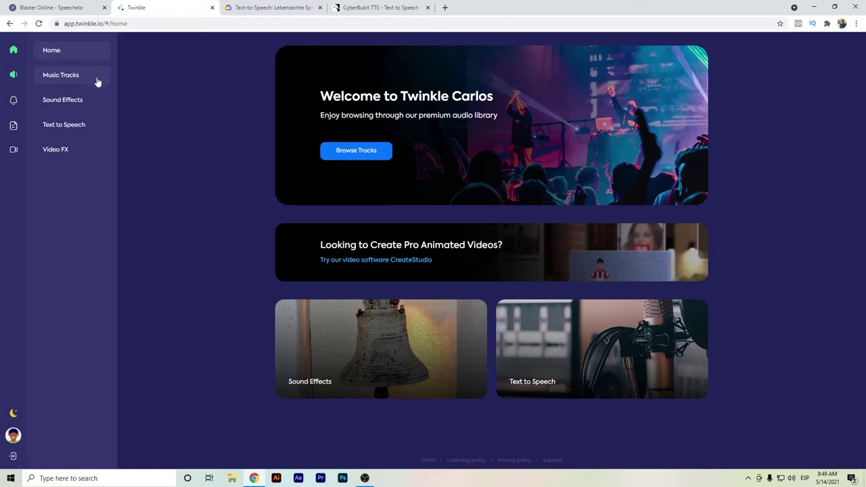
click(77, 107)
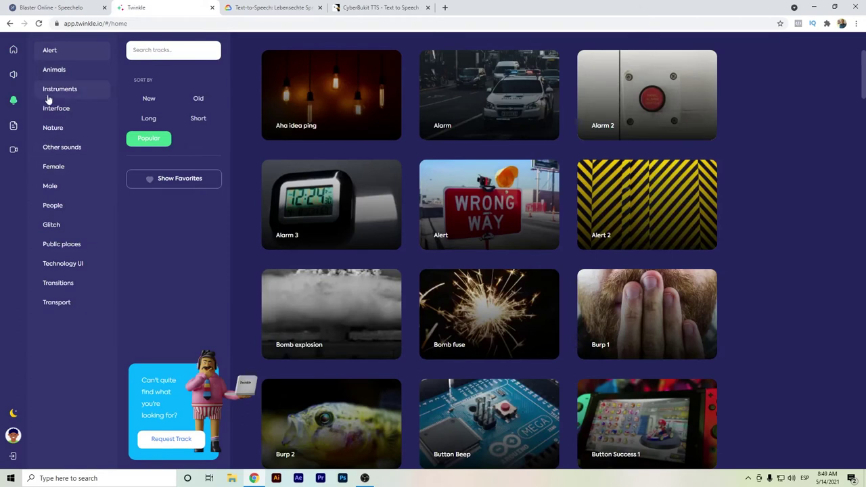
click(14, 127)
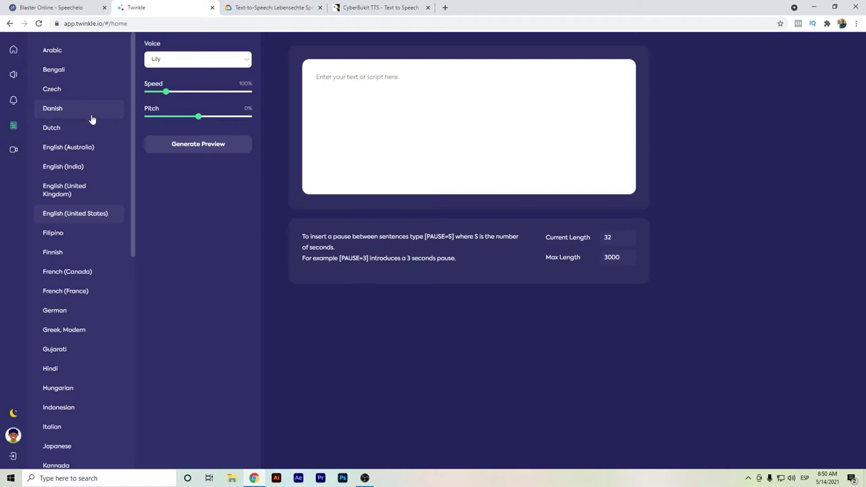
Choose German and enter the script 'Geben Sie Ihren Text ein, wählen Sie eine Sprache aus und klicken Sie auf „Speak It“, um ihn anzuhören.'.
scroll(100, 100, down, 1)
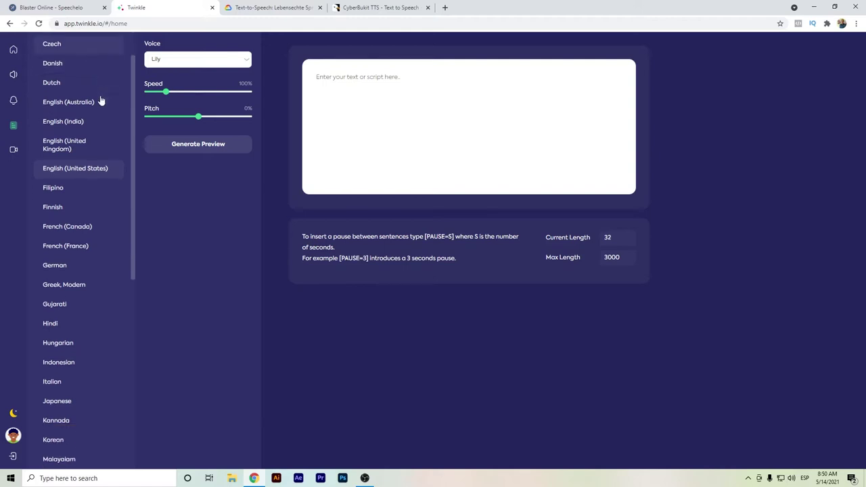
click(86, 267)
click(376, 72)
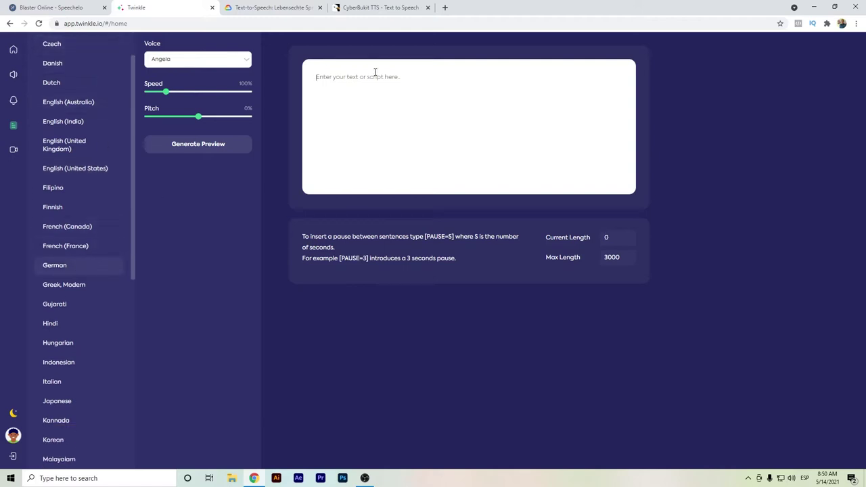
text(Geben Sie Ihren Text ein, wählen Sie eine Sprache aus und klicken Sie auf „Speak It", um ihn anzuhören.)
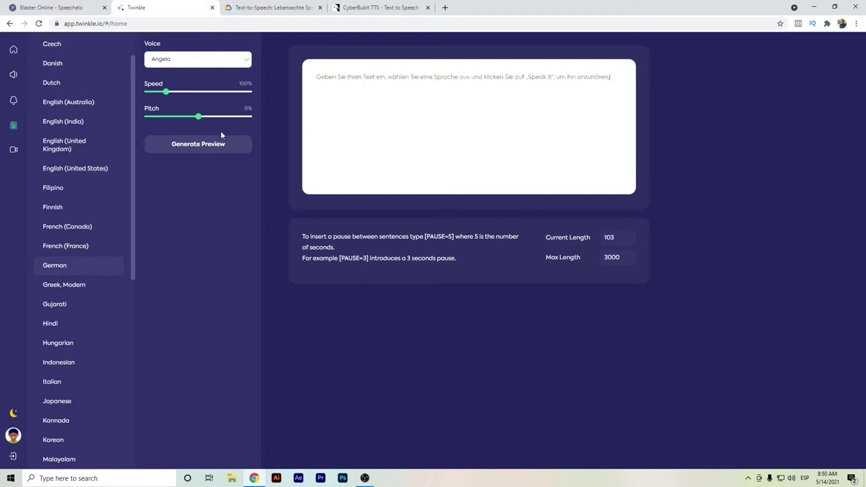
Generate and play previews of the script with the preselected German voice and with the Hans voice.
click(211, 147)
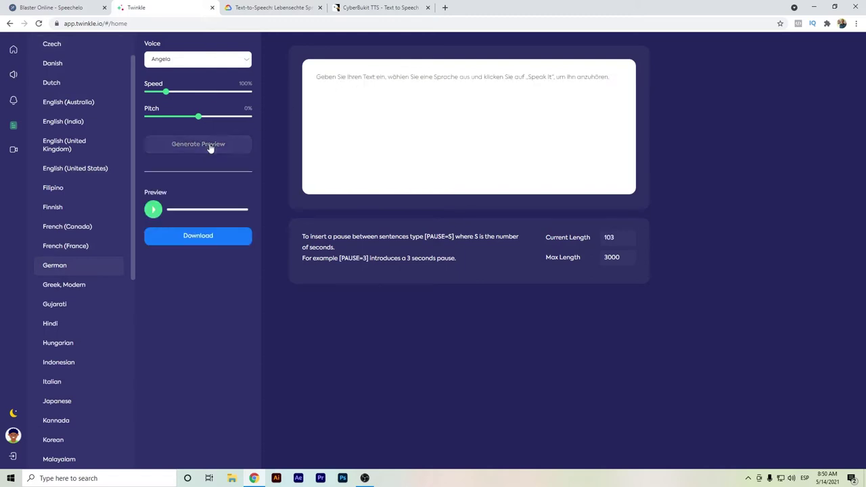
click(153, 210)
click(191, 62)
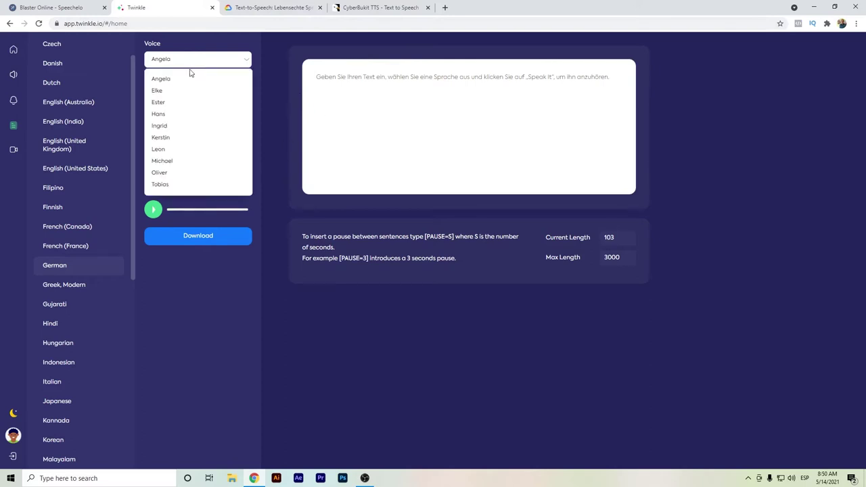
click(180, 115)
click(170, 149)
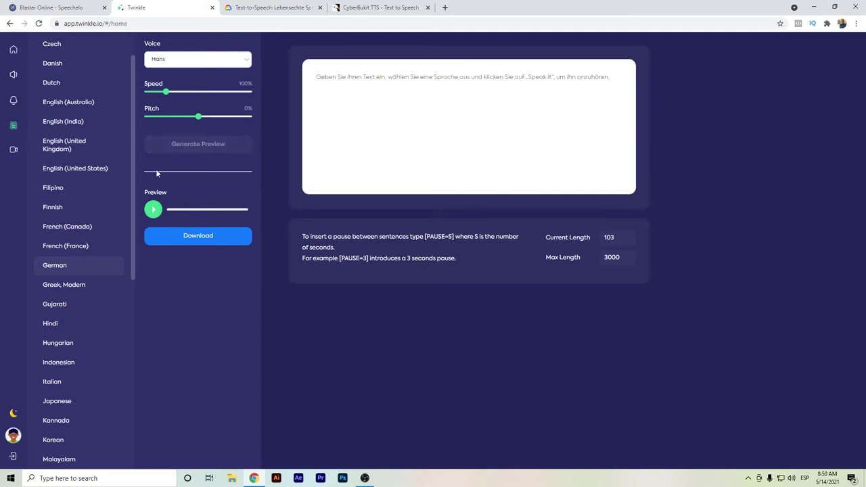
click(153, 211)
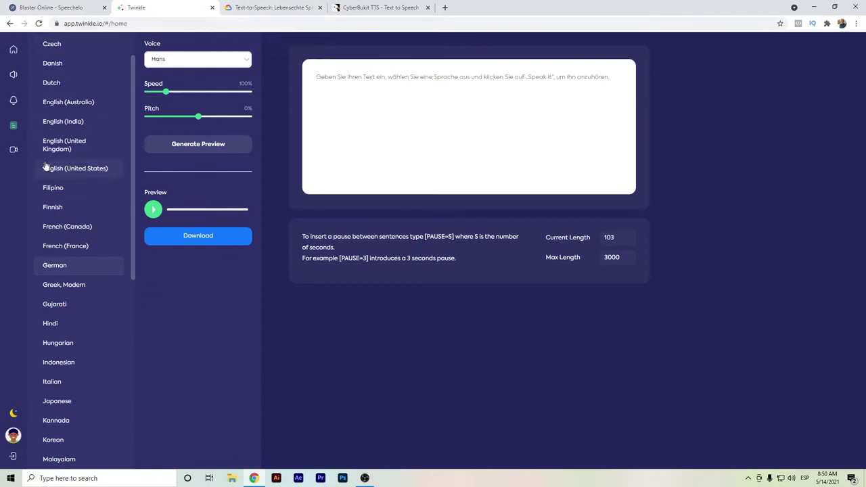
Open the Video FX library and look through its Smoke and Particles clips.
click(13, 150)
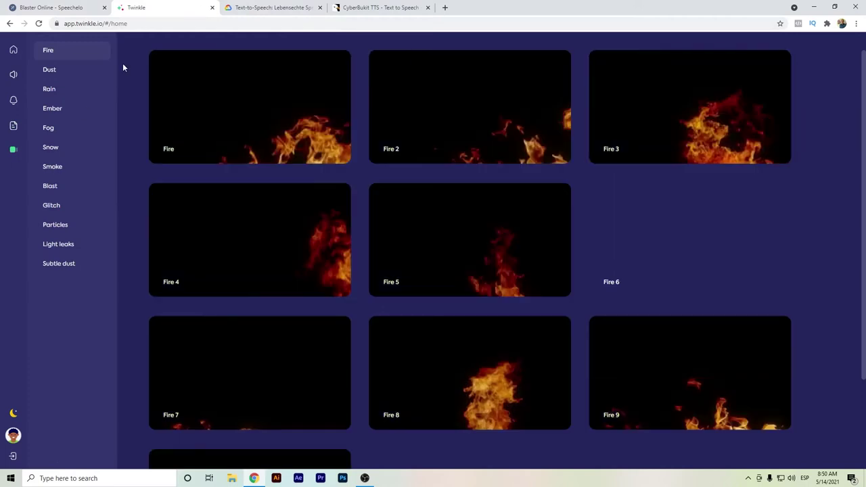
click(53, 168)
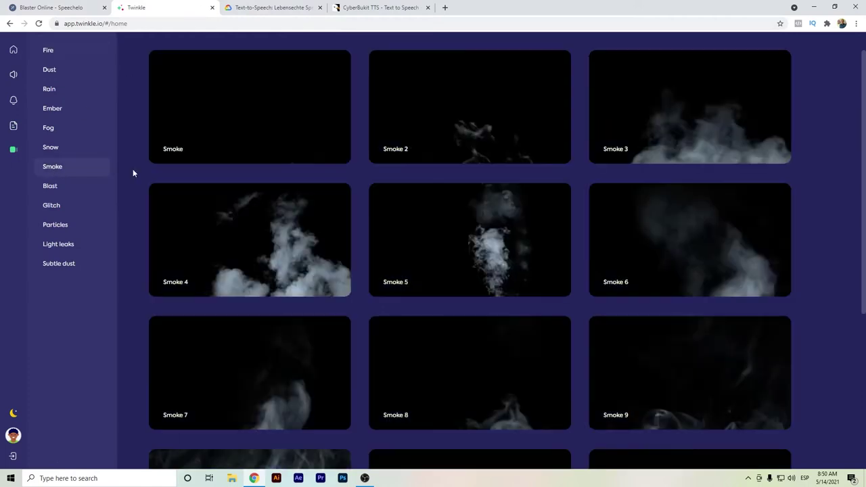
scroll(151, 176, down, 1)
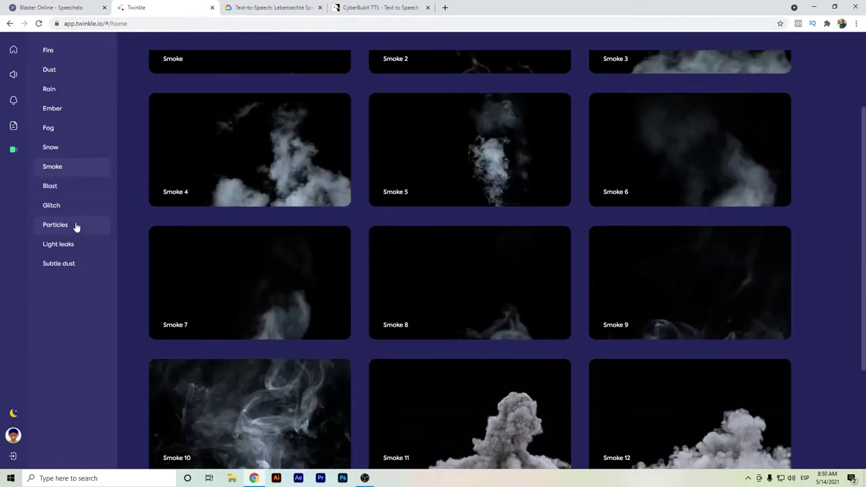
click(75, 226)
scroll(142, 209, down, 1)
scroll(138, 212, up, 3)
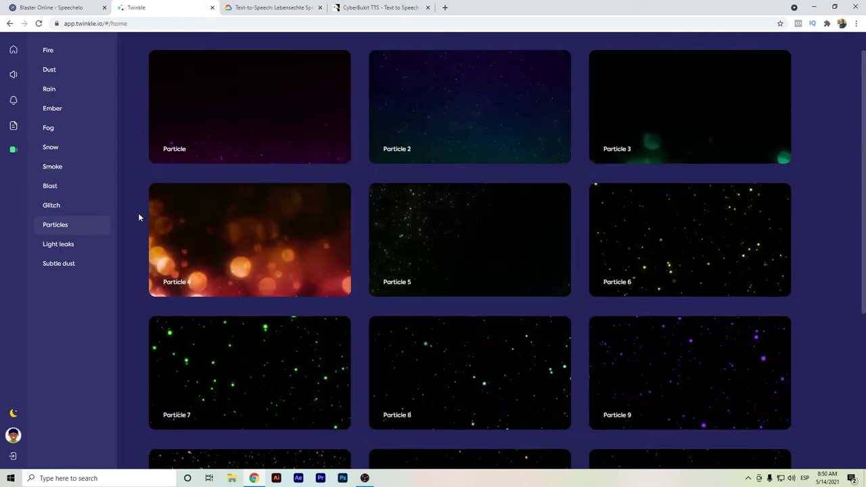
Switch to the Google Cloud Text-to-Speech page, review its benefits and play the German WaveNet demo.
click(256, 5)
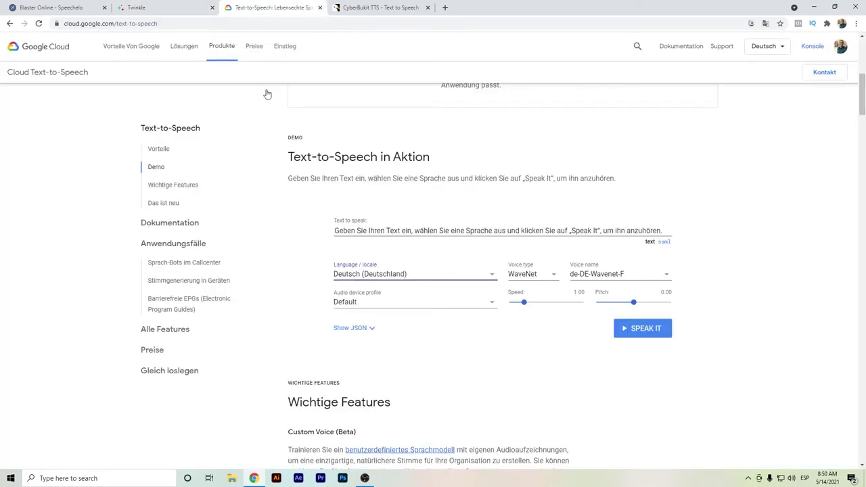
scroll(385, 257, up, 4)
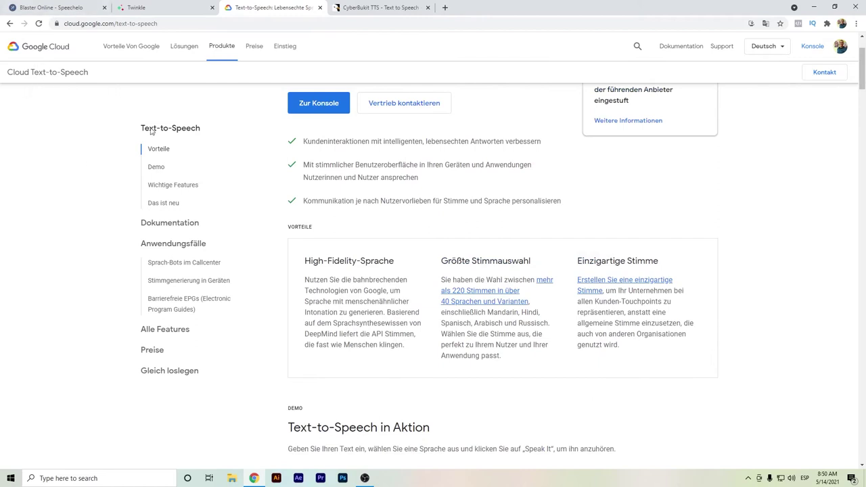
scroll(252, 179, down, 3)
scroll(252, 179, down, 1)
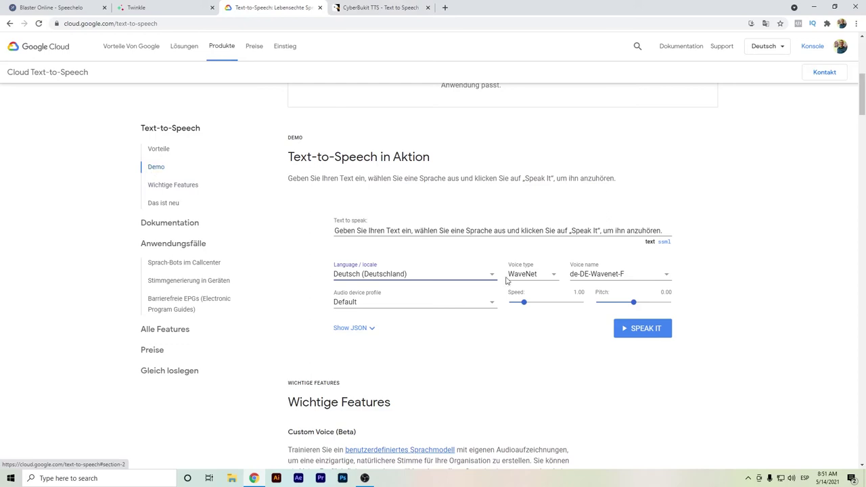
click(636, 331)
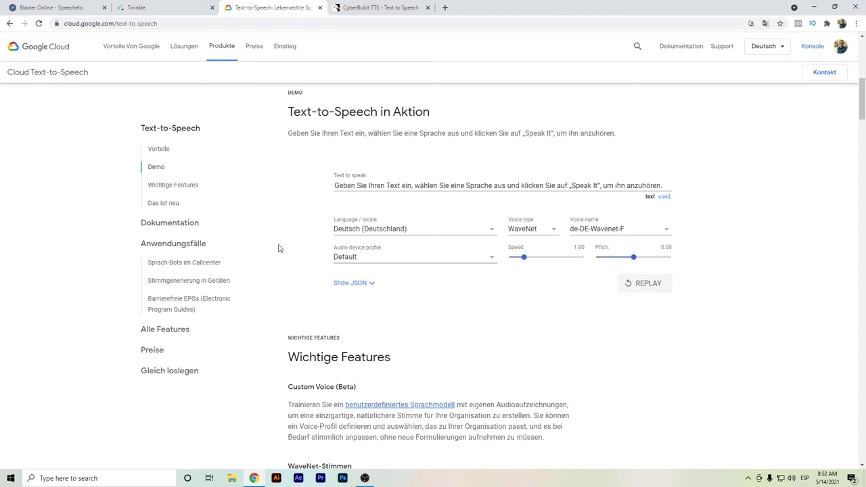
Switch to the CyberBukit TTS item page on CodeCanyon and show its license options.
click(369, 7)
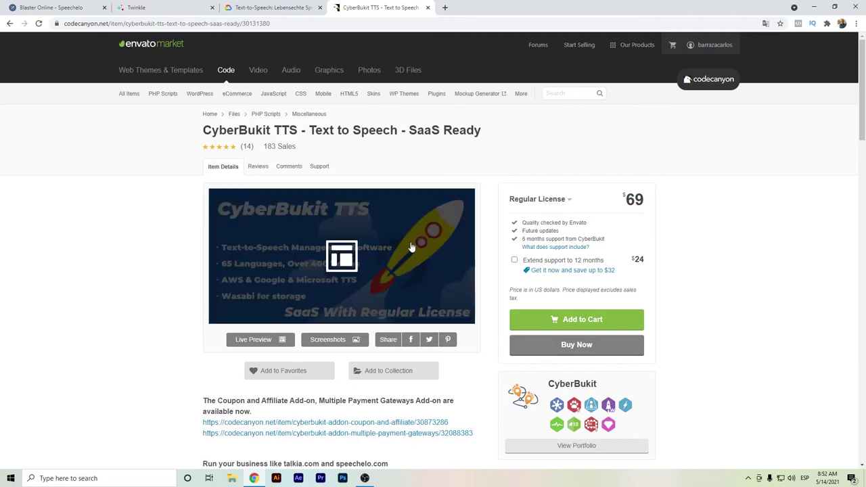
click(521, 203)
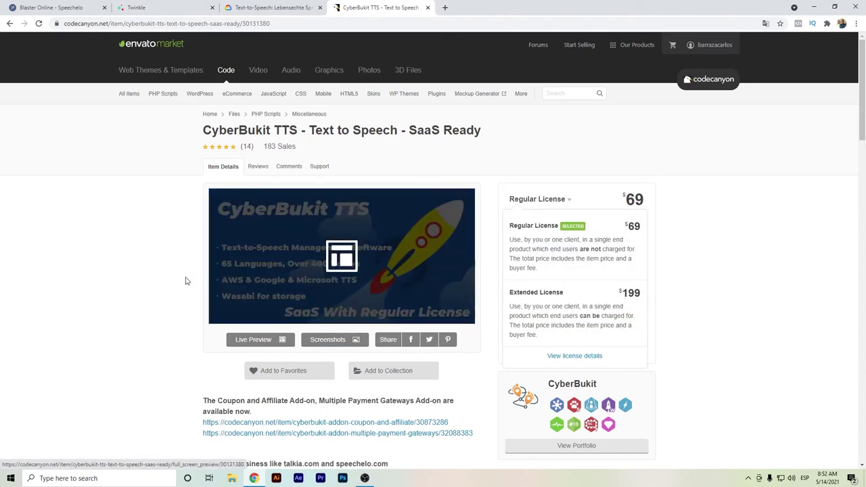
Open the live preview of CyberBukit TTS, dismiss the pop-ups and look through its homepage.
click(247, 341)
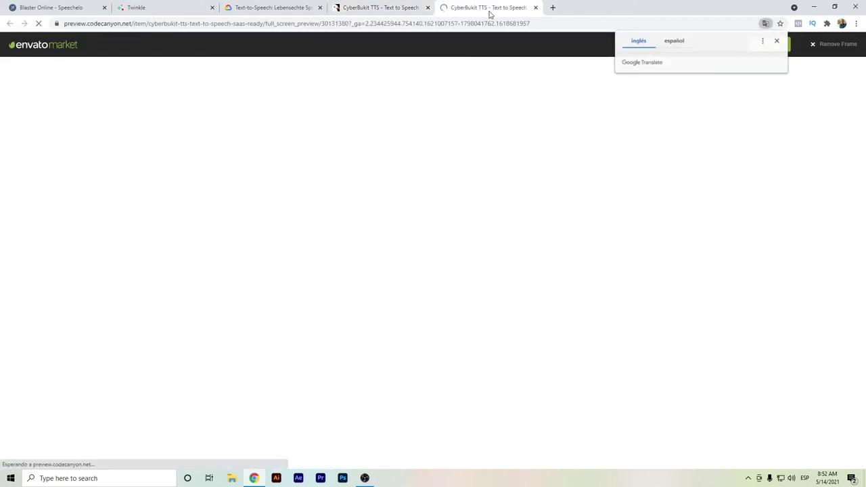
click(777, 42)
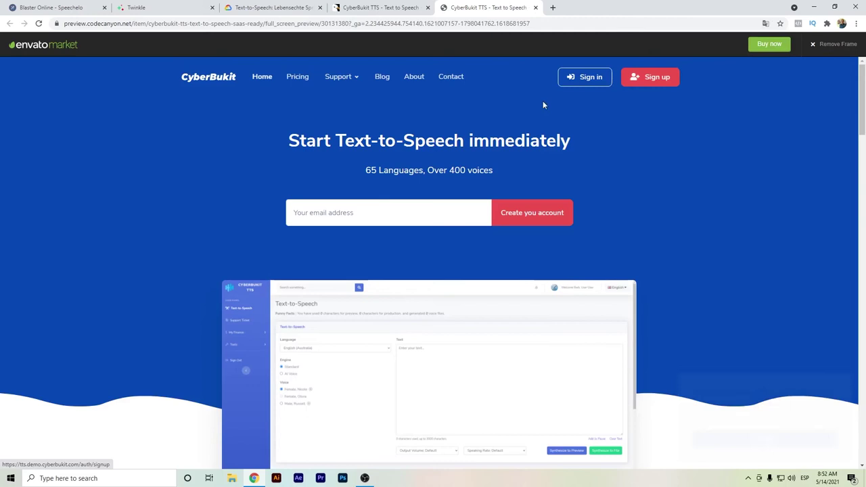
click(775, 440)
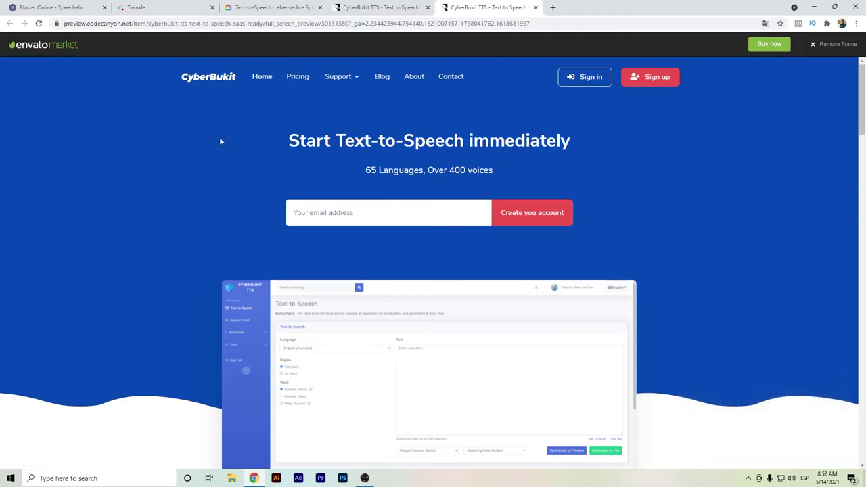
drag(862, 92, 864, 376)
scroll(367, 209, up, 15)
Sign in to the CyberBukit demo, autofilling the Super Admin demo username and password and completing the reCAPTCHA.
click(584, 79)
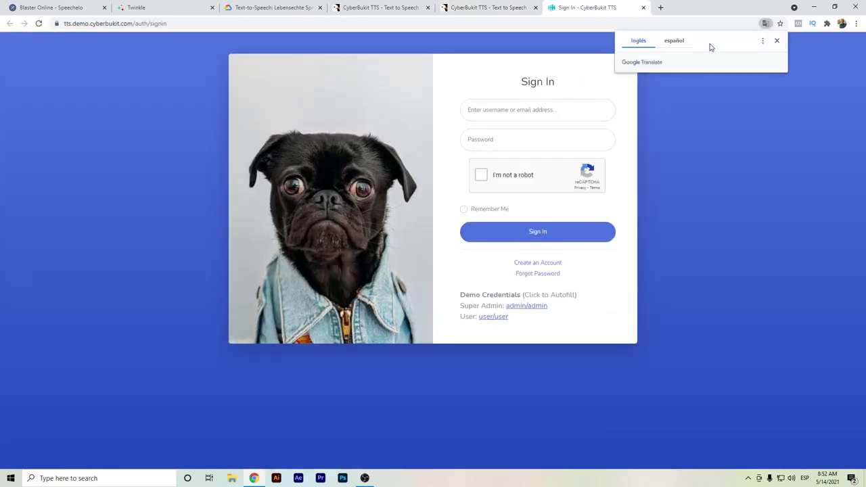
click(777, 41)
click(514, 119)
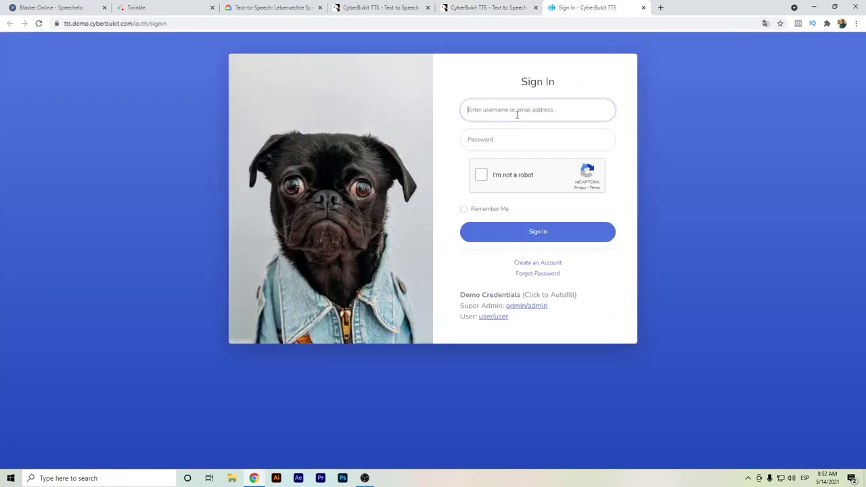
click(531, 306)
click(480, 177)
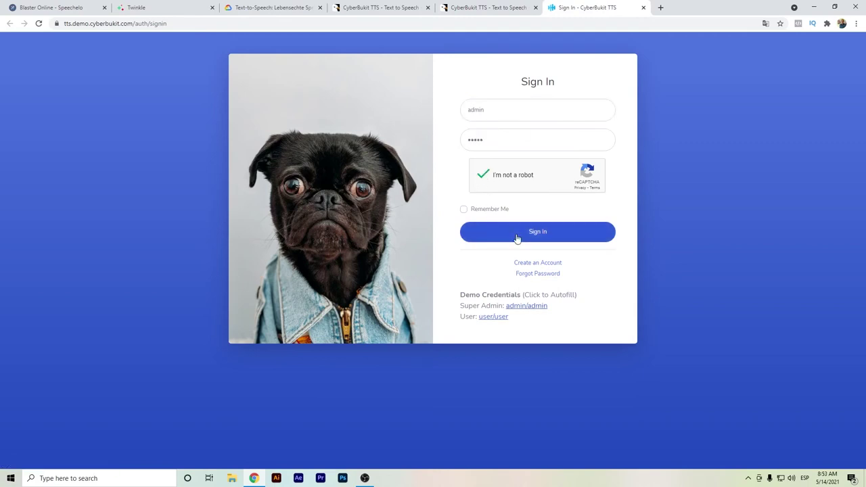
click(517, 234)
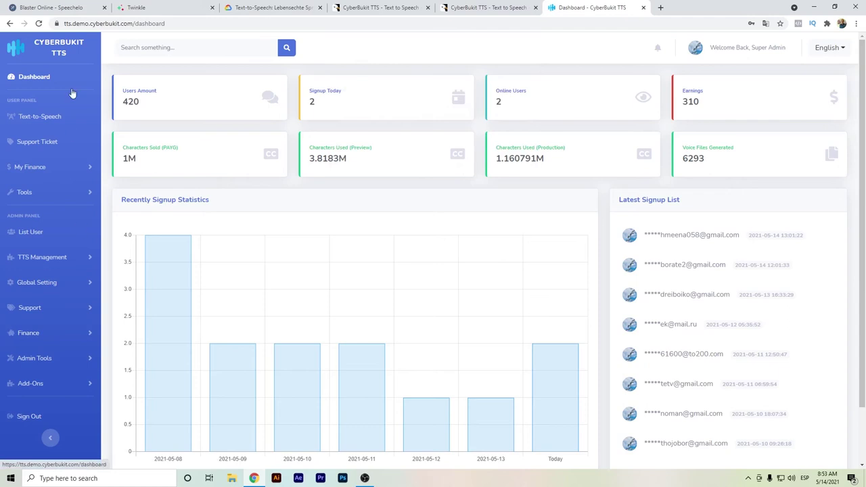
Open the Text-to-Speech page and look through the list of available languages.
click(58, 117)
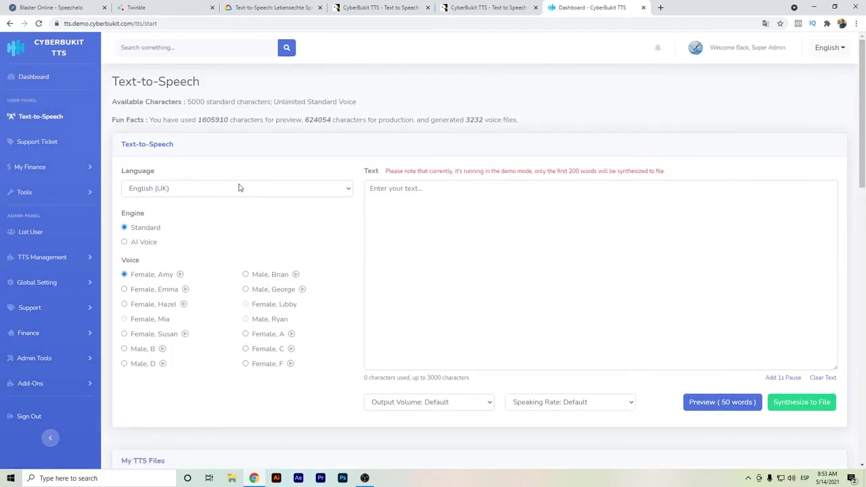
click(238, 189)
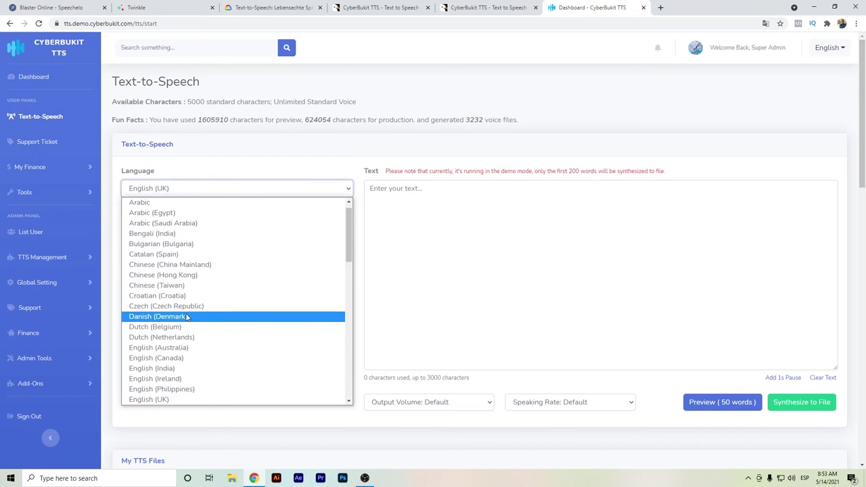
scroll(180, 325, down, 6)
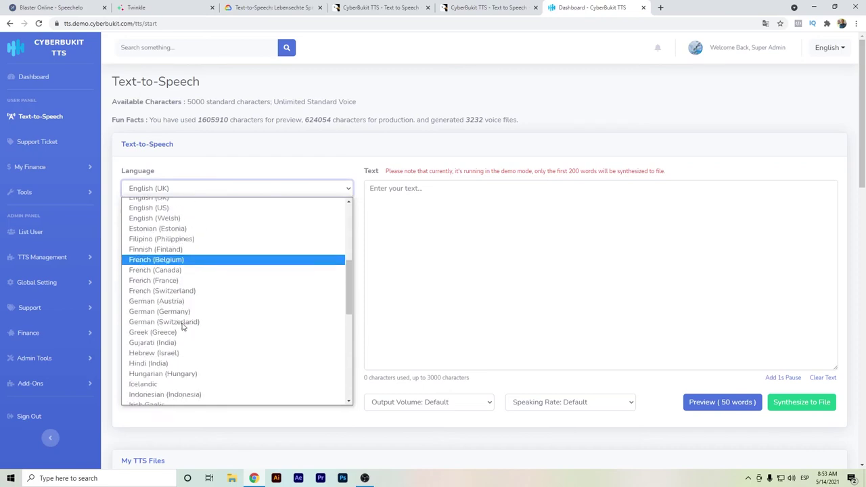
scroll(175, 277, down, 4)
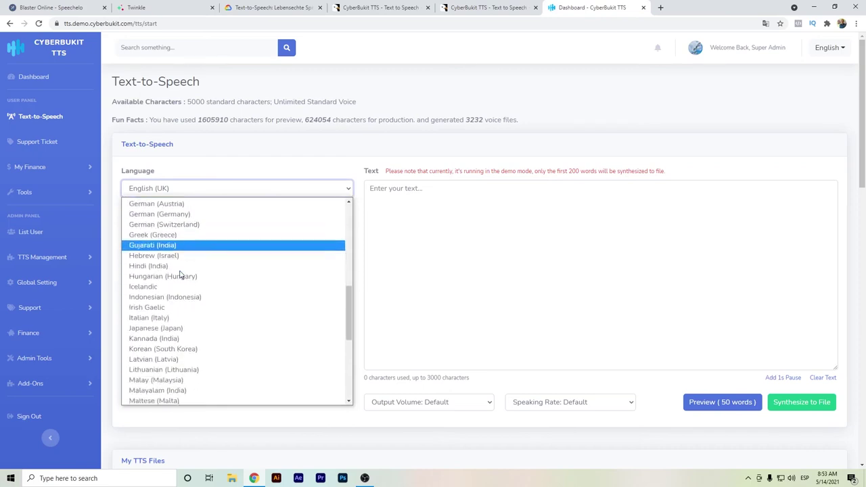
scroll(174, 273, down, 4)
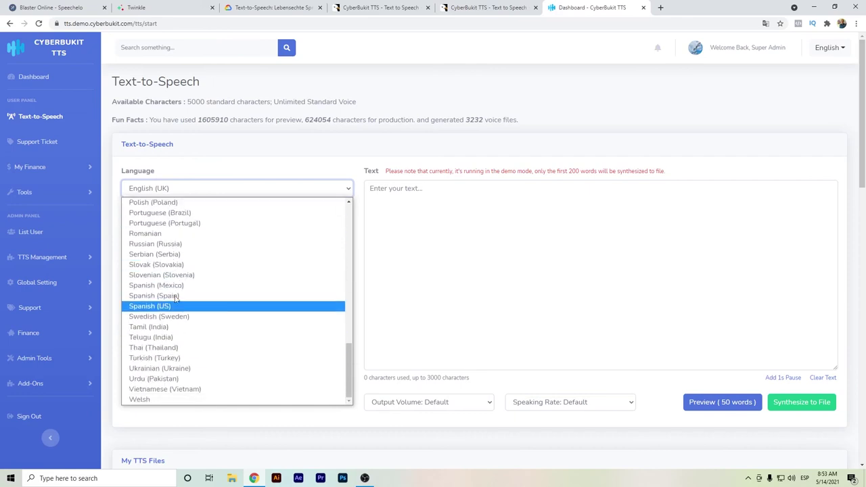
click(305, 169)
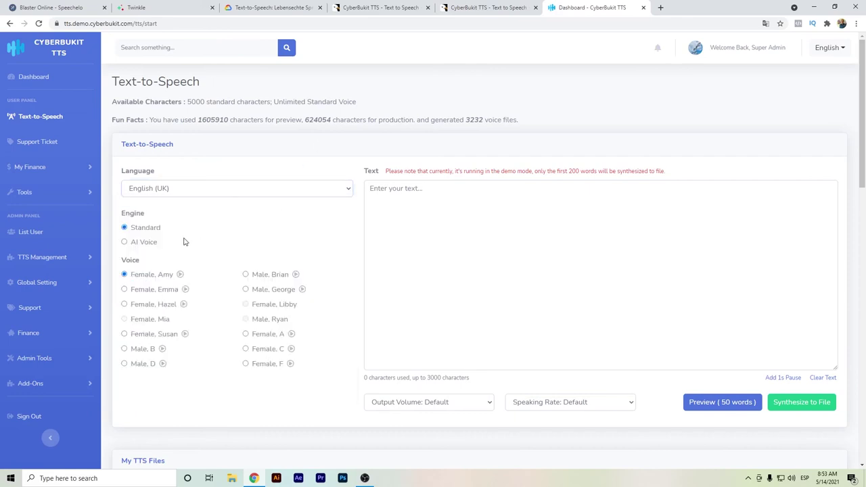
Set the language to German (Germany), the engine to AI Voice and the voice to Female, Katja.
click(169, 191)
scroll(162, 248, down, 5)
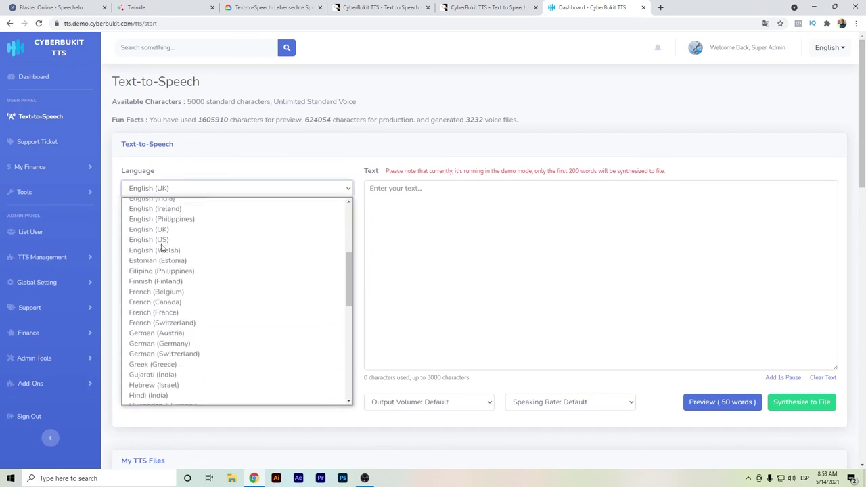
click(173, 254)
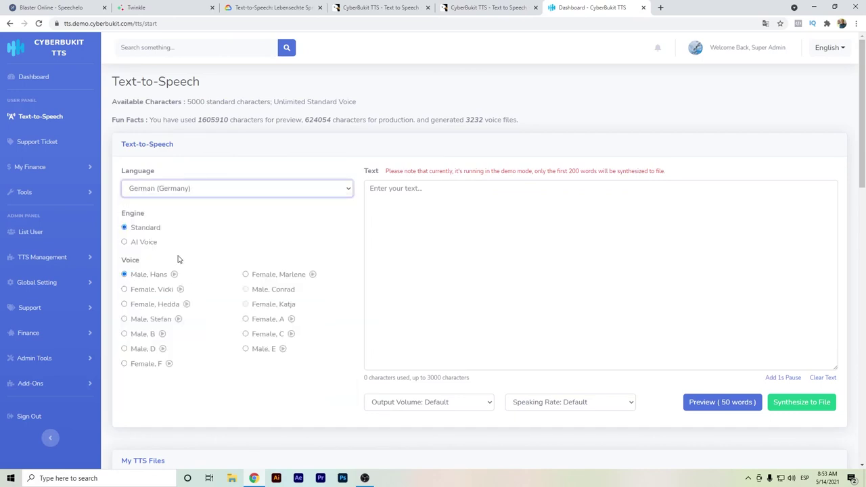
click(150, 242)
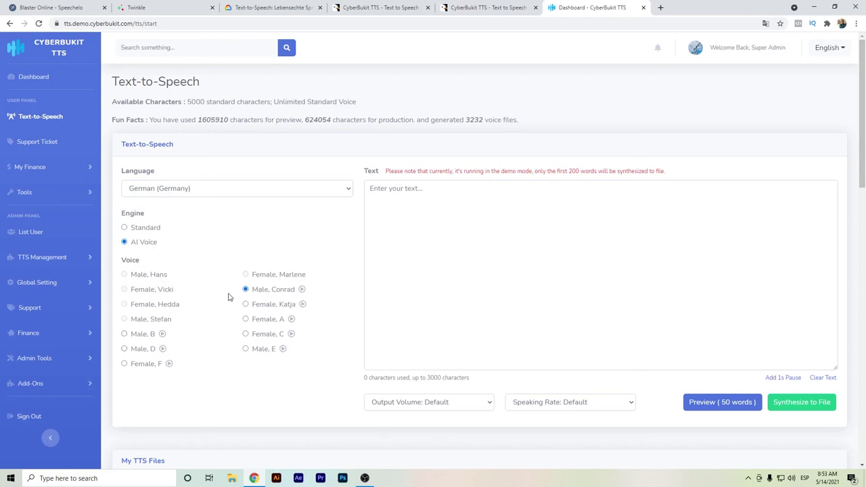
click(245, 305)
Enter 'Geben Sie Ihren Text ein, wählen Sie eine Sprache aus und klicken Sie auf „Speak It", um ihn anzuhören.' and synthesize it to a file.
click(505, 275)
text(Geben Sie Ihren Text ein, wählen Sie eine Sprache aus und klicken Sie auf „Speak It", um ihn anzuhören.)
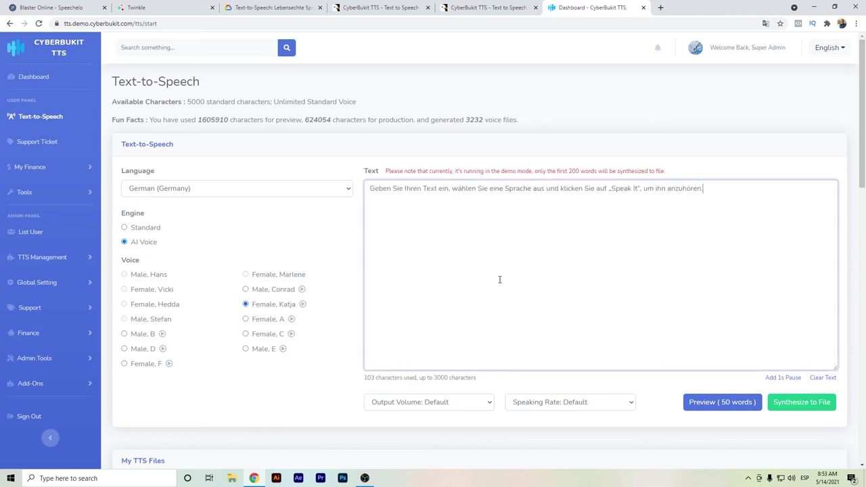
click(770, 402)
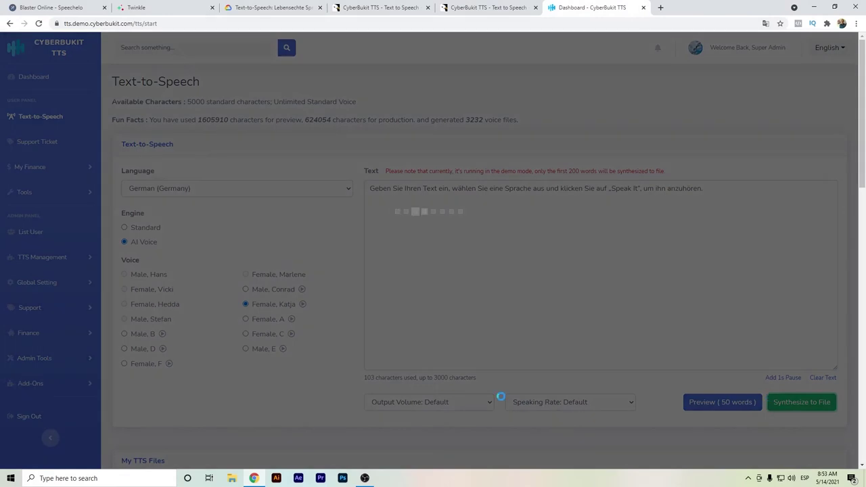
Play the newly generated German voice file from My TTS Files and close the player.
scroll(501, 397, down, 7)
scroll(640, 85, up, 2)
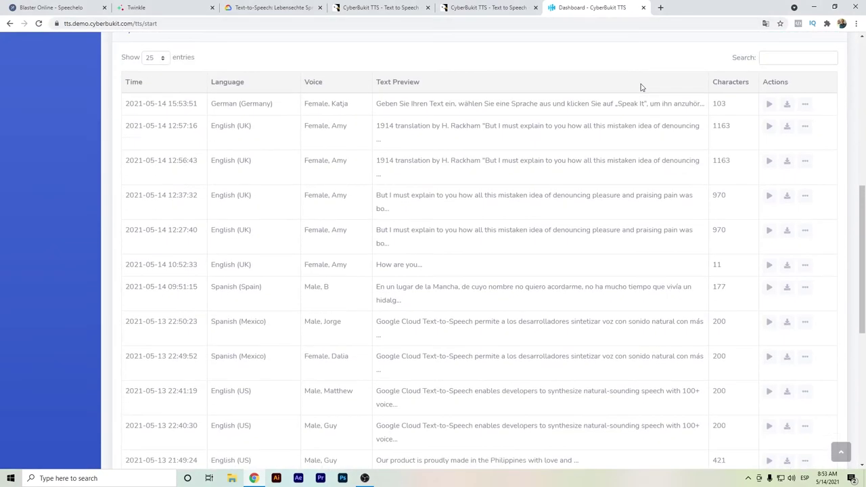
scroll(702, 147, up, 2)
click(770, 335)
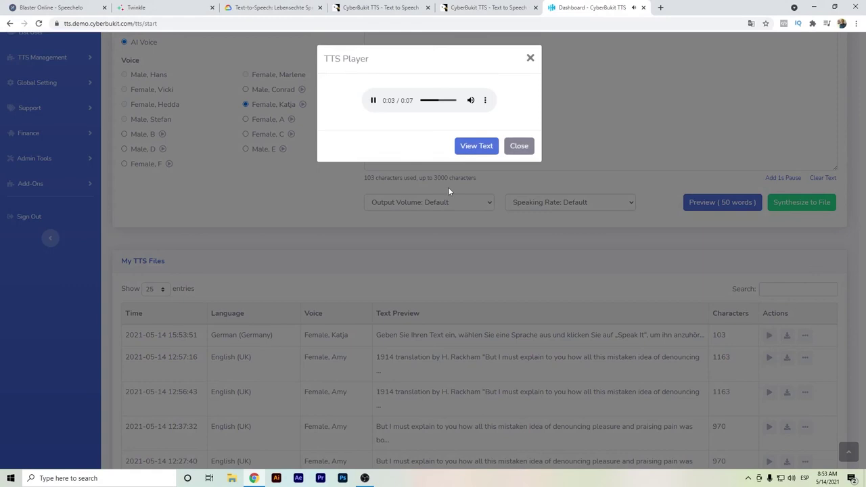
click(519, 147)
Play the sample previews of the German AI voices Male, B and Male, D.
scroll(423, 178, up, 3)
scroll(421, 181, up, 1)
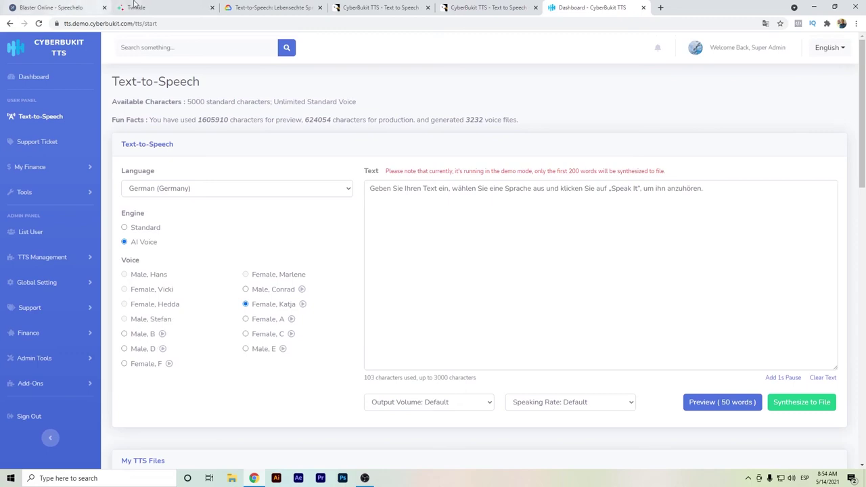
click(163, 335)
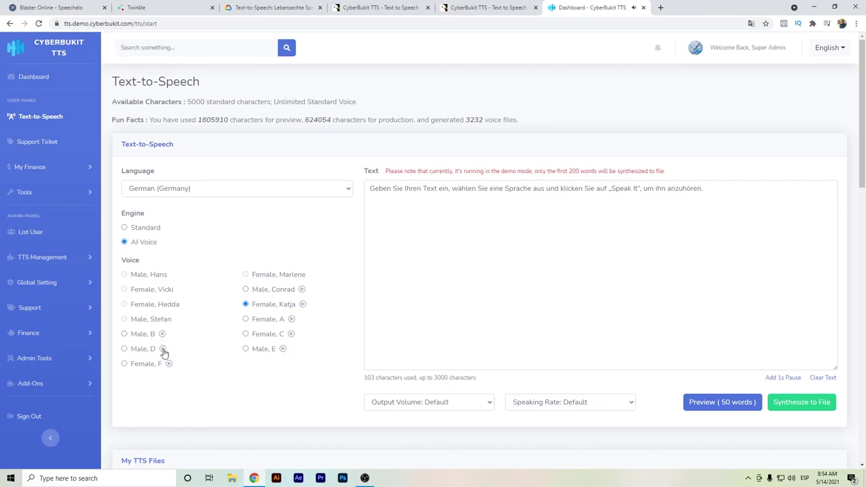
click(163, 349)
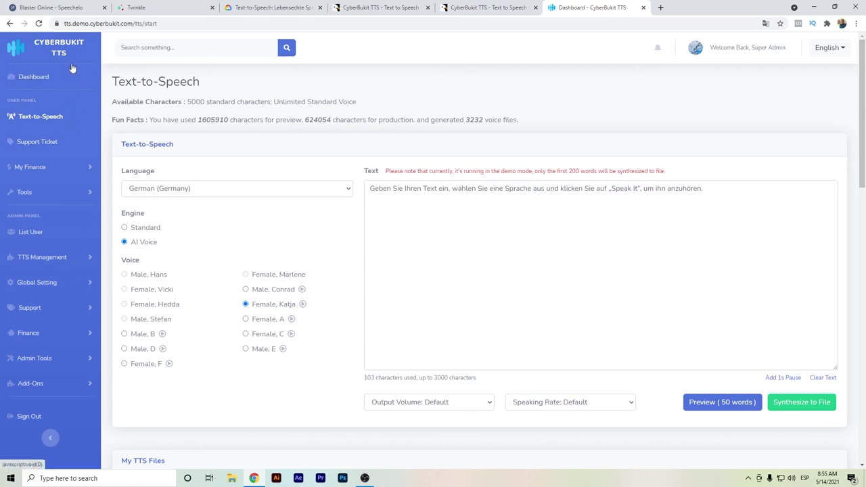
Switch to Twinkle, revisit its text-to-speech page and Cinematic music tracks, and return to the Speechelo page.
click(95, 8)
click(116, 7)
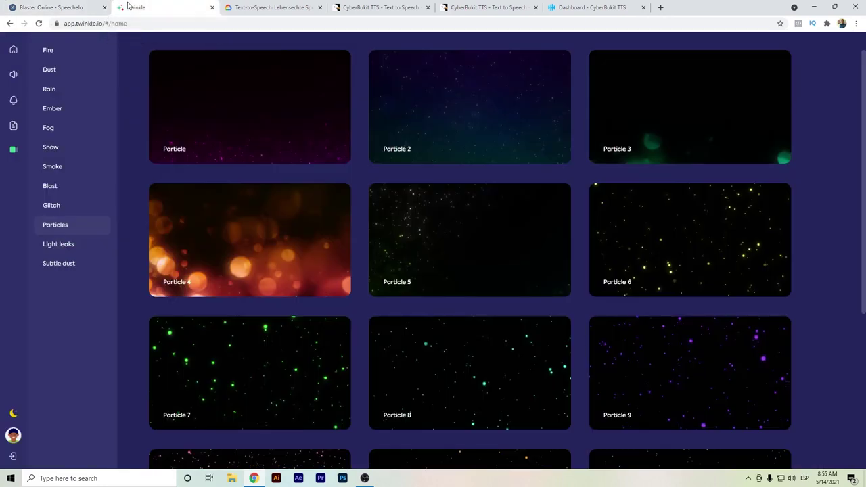
click(13, 125)
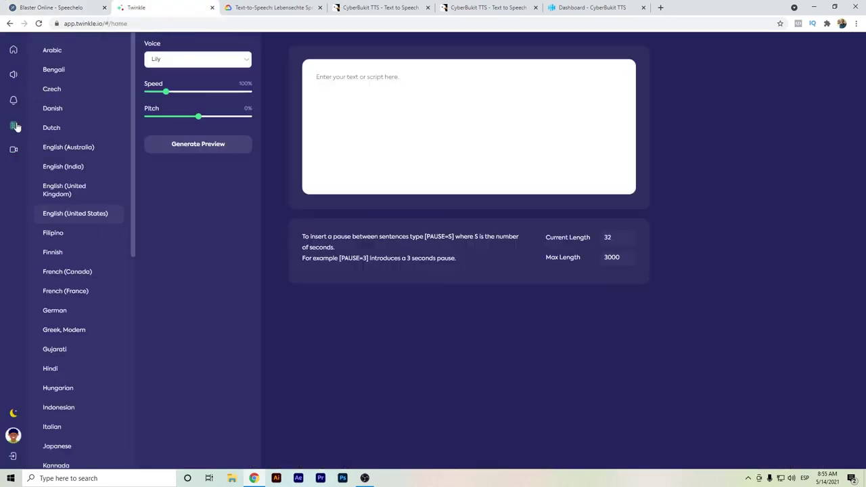
click(13, 74)
click(98, 57)
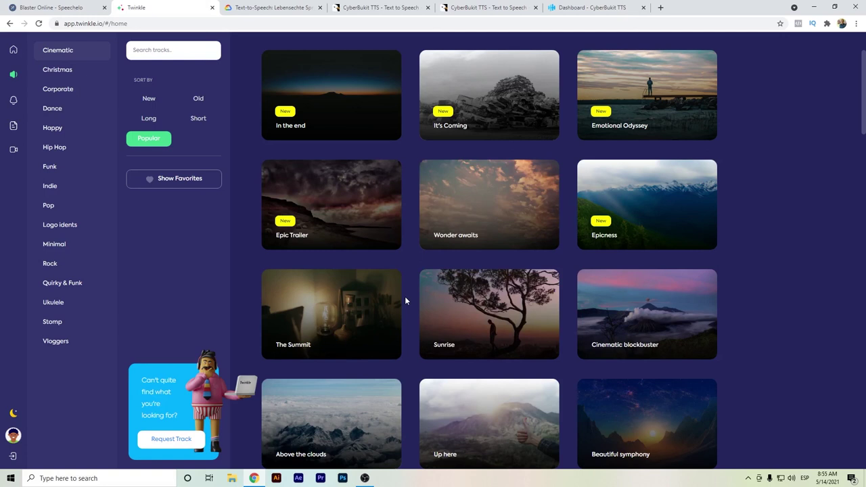
click(61, 8)
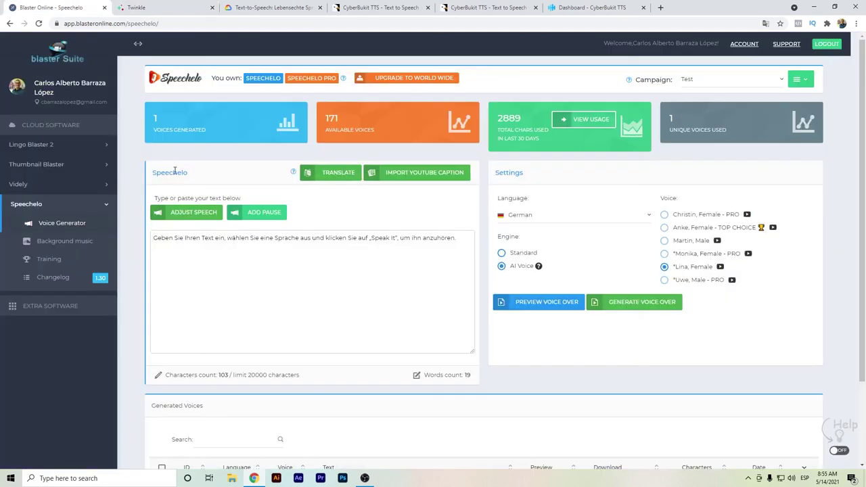